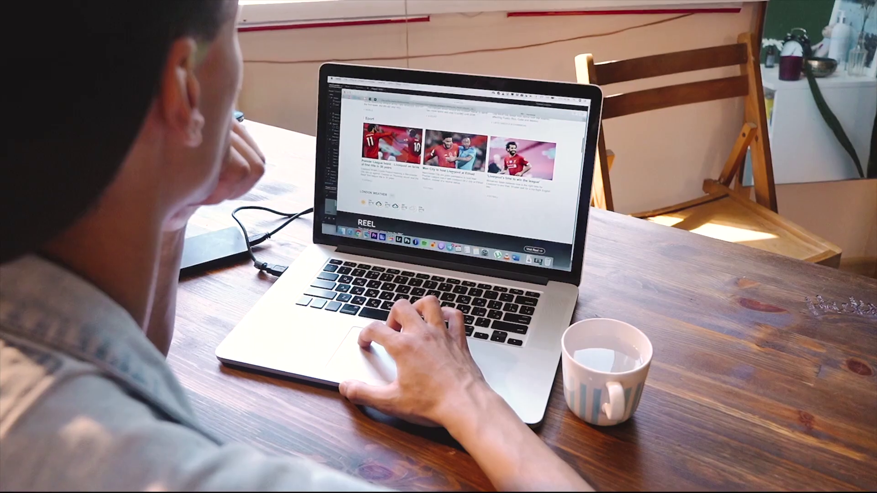
pyautogui.scroll(3, 466, 157)
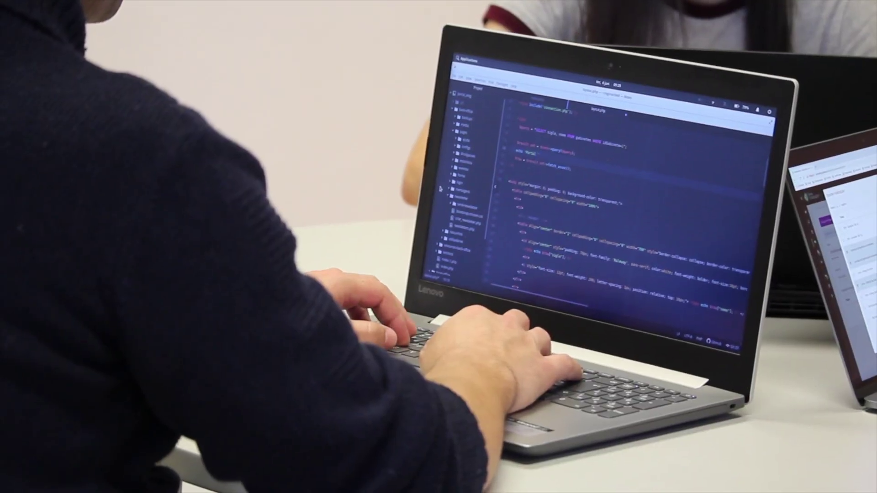
pyautogui.write(';$row')
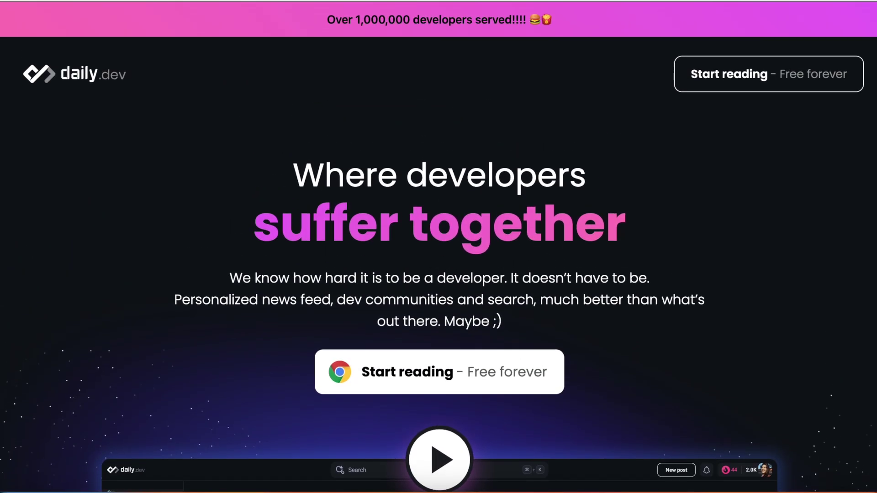
pyautogui.scroll(-2, 569, 240)
pyautogui.scroll(3, 569, 240)
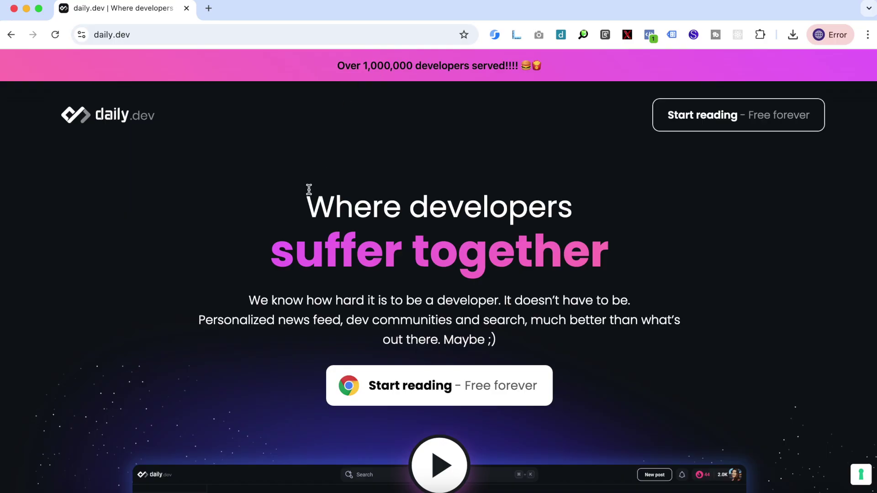
pyautogui.scroll(-1, 313, 189)
pyautogui.scroll(1, 314, 190)
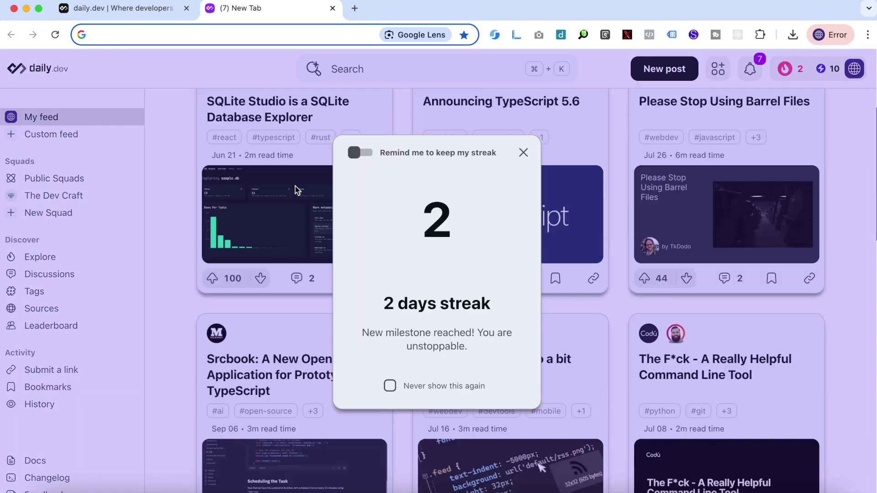
pyautogui.scroll(5, 295, 185)
pyautogui.scroll(5, 295, 185)
pyautogui.click(524, 152)
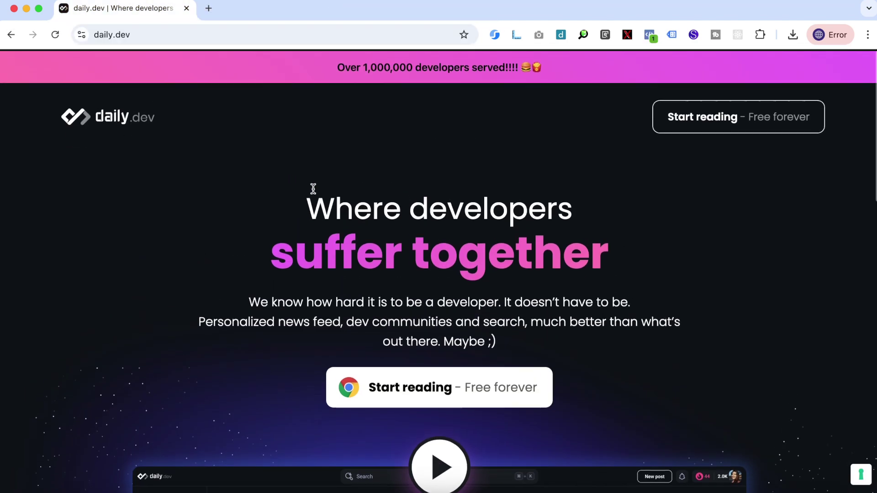
pyautogui.click(209, 7)
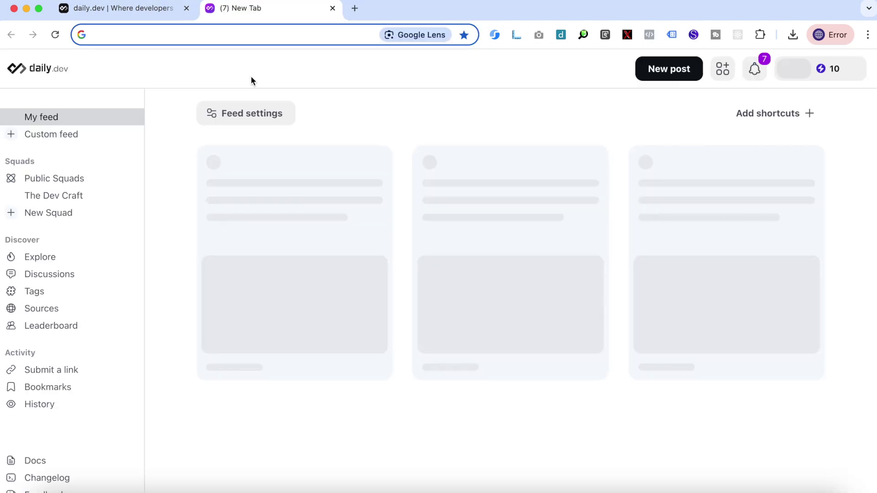
pyautogui.scroll(-5, 296, 188)
pyautogui.scroll(-5, 295, 186)
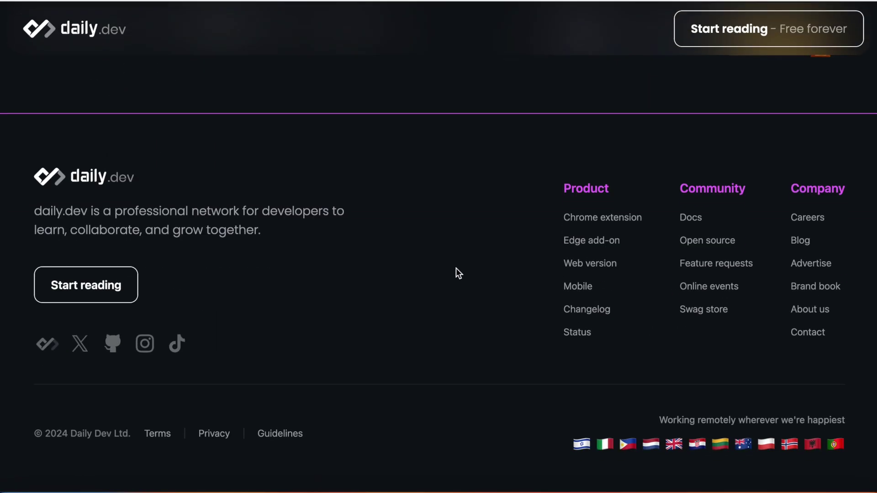
pyautogui.scroll(10, 455, 269)
pyautogui.scroll(10, 455, 268)
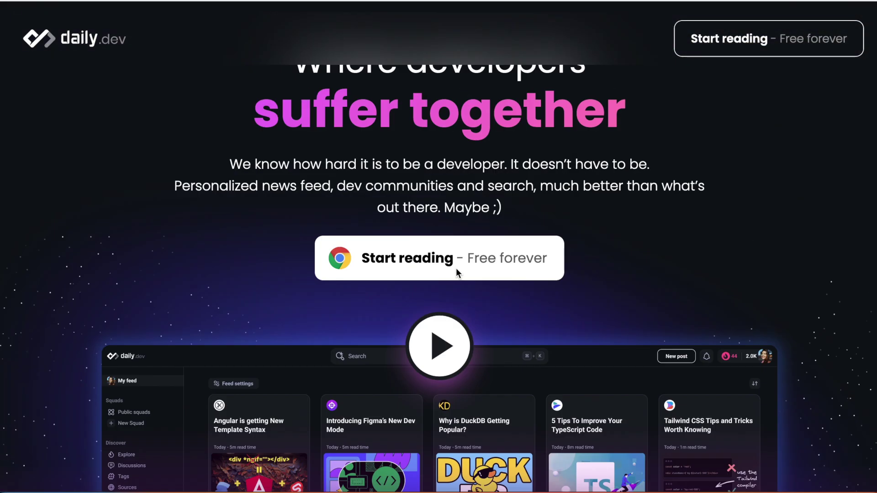
pyautogui.scroll(5, 456, 267)
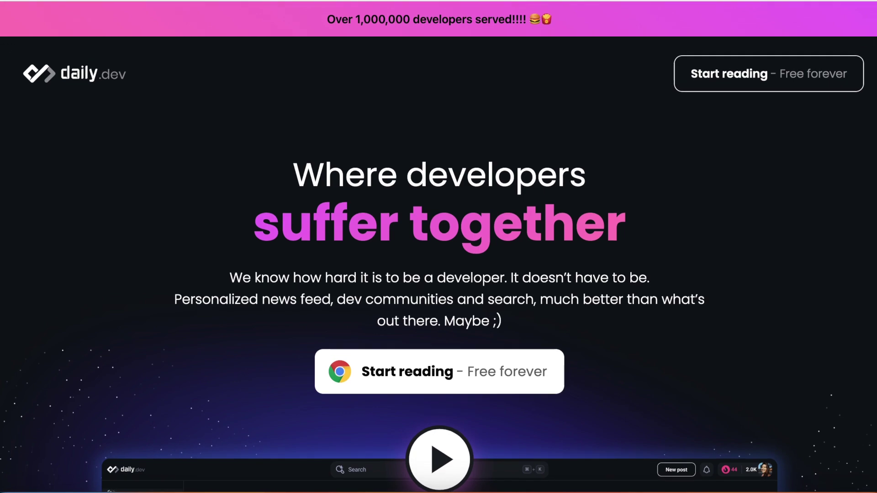
pyautogui.scroll(-4, 569, 240)
pyautogui.scroll(4, 569, 240)
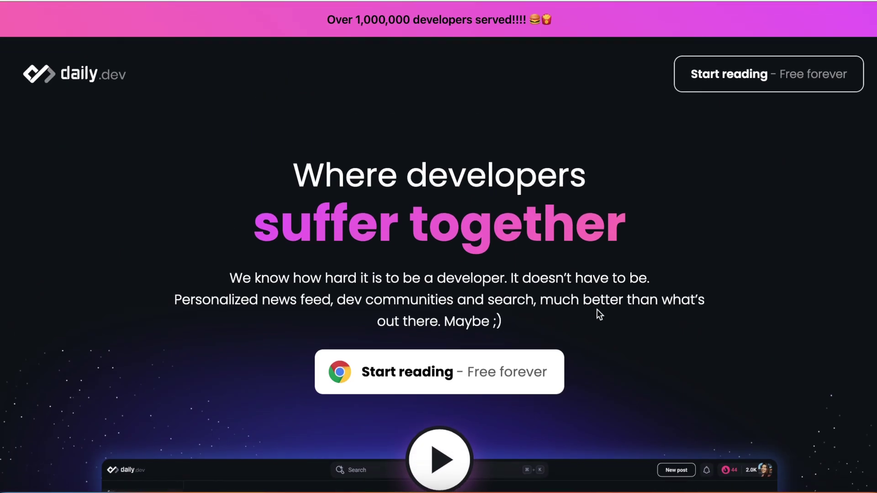
pyautogui.click(445, 452)
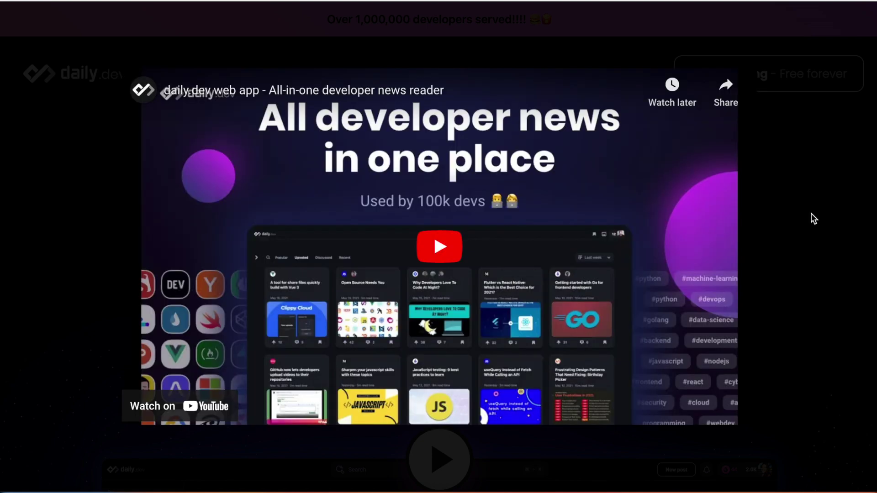
pyautogui.click(811, 218)
pyautogui.scroll(-4, 651, 309)
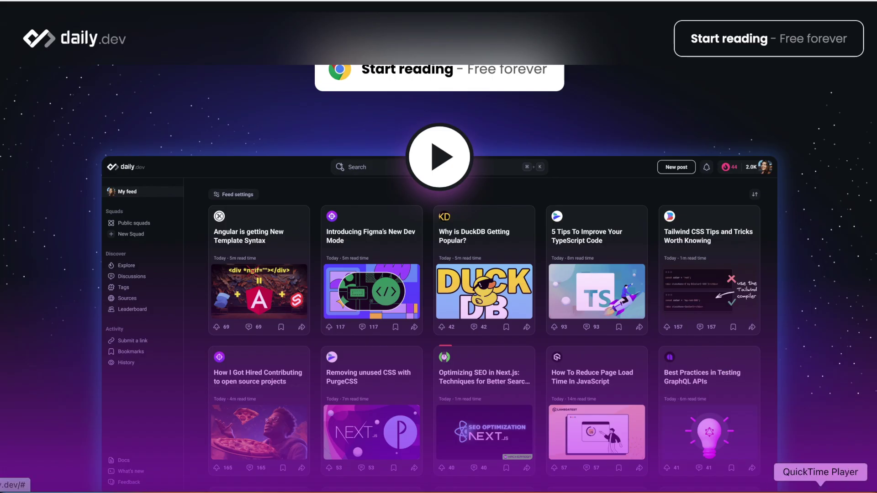
pyautogui.scroll(-10, 455, 268)
pyautogui.scroll(10, 456, 268)
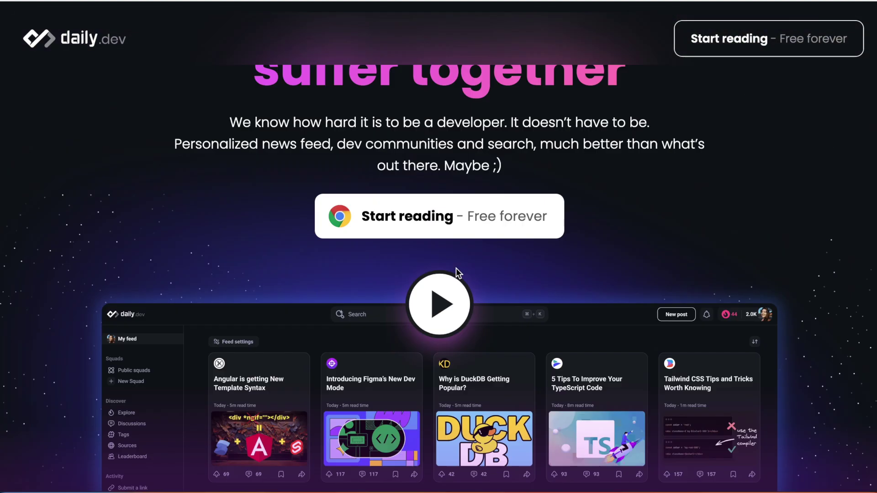
pyautogui.scroll(2, 456, 268)
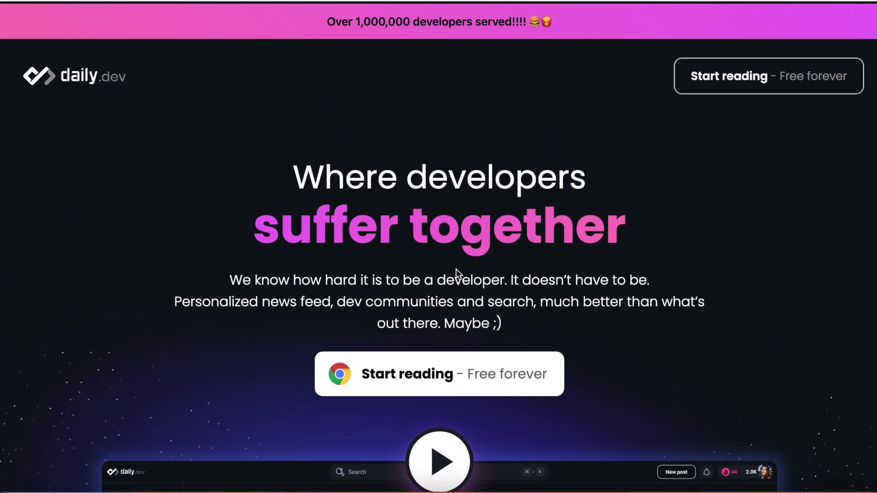
pyautogui.scroll(-4, 569, 240)
pyautogui.scroll(4, 570, 240)
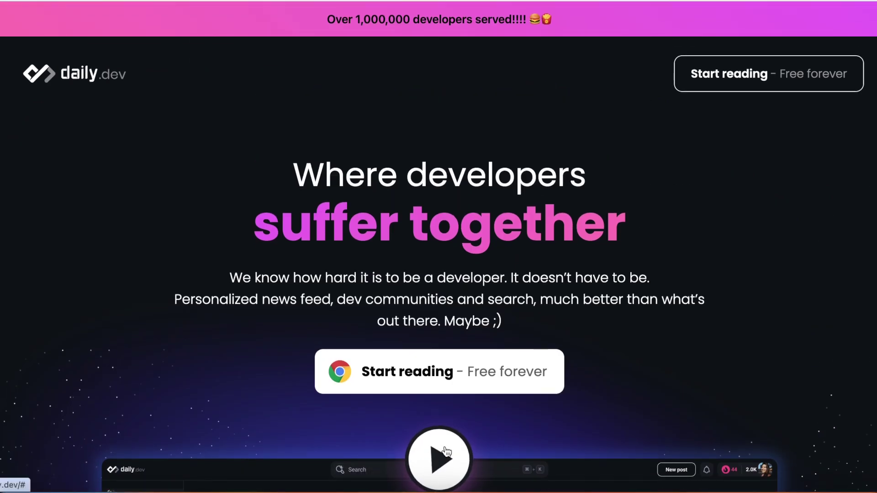
pyautogui.click(444, 451)
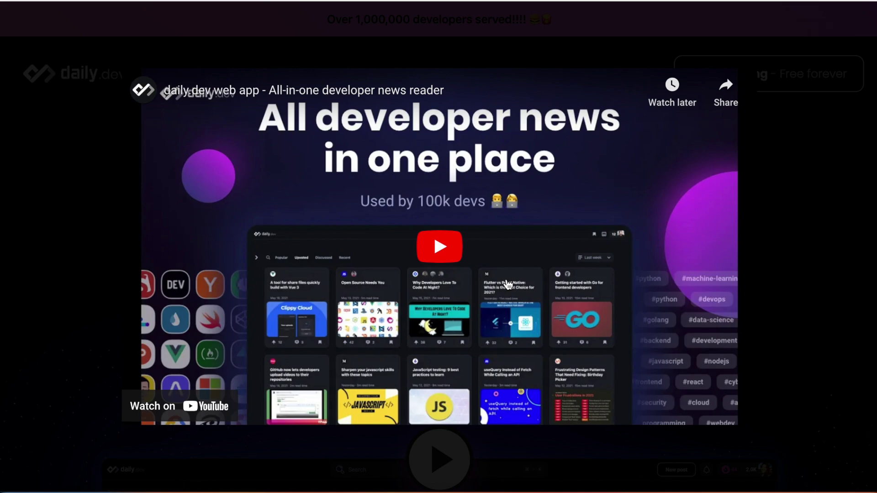
pyautogui.click(813, 218)
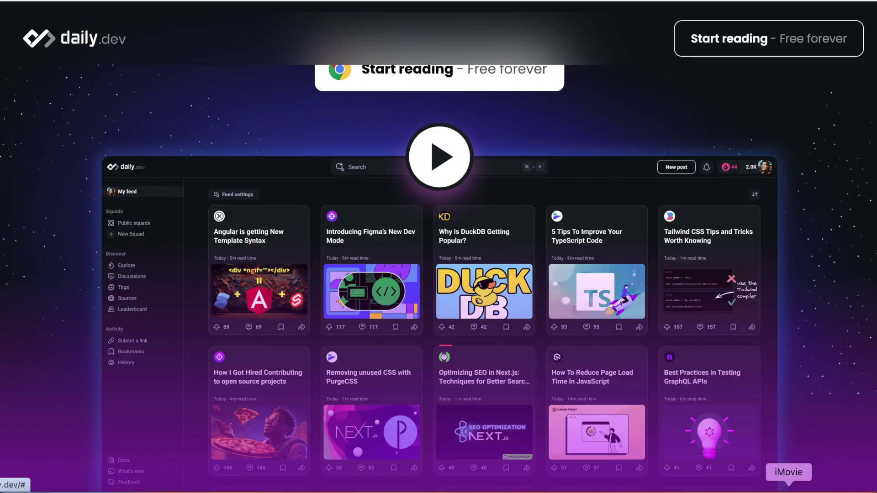
pyautogui.scroll(-15, 455, 269)
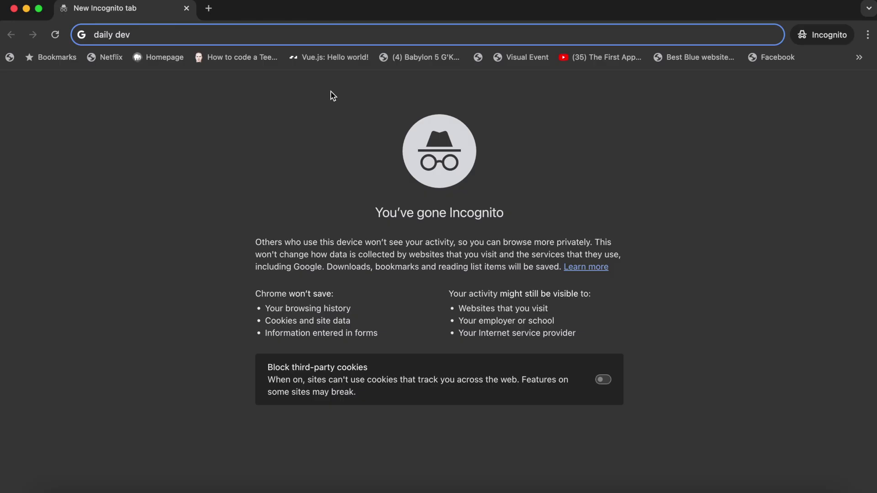
# Search for daily dev, open the daily.dev site past cookie notices, and get its extension
pyautogui.press('Return')
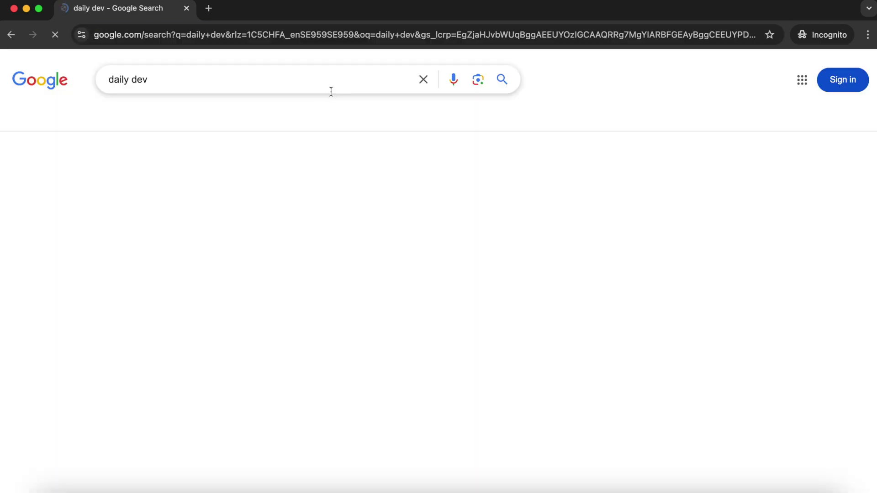
pyautogui.scroll(-2, 295, 299)
pyautogui.click(502, 414)
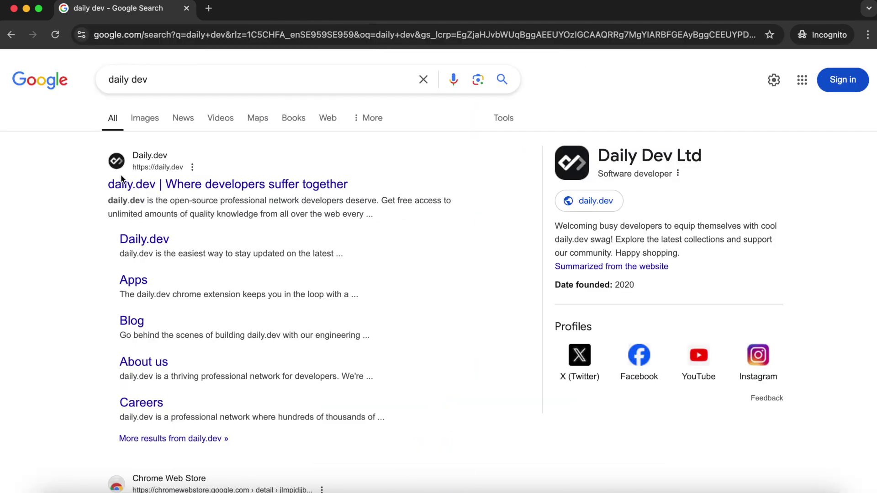
pyautogui.click(199, 185)
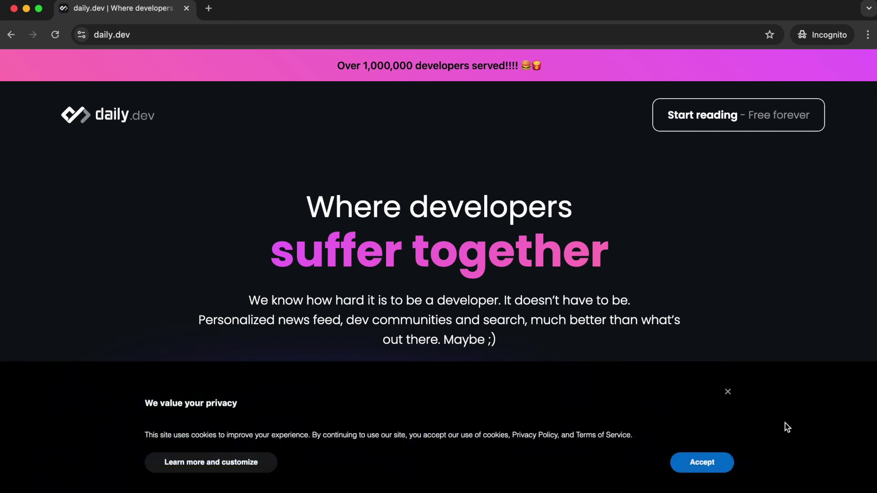
pyautogui.click(728, 392)
pyautogui.scroll(-2, 445, 395)
pyautogui.scroll(1, 453, 384)
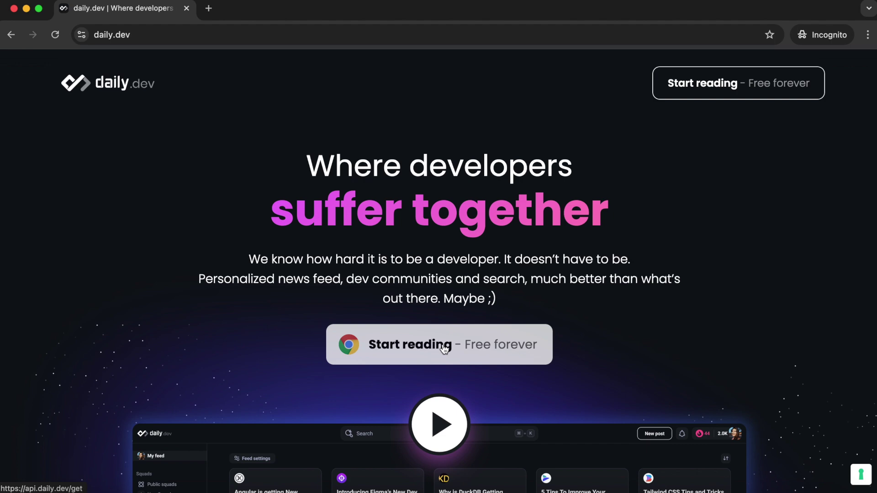
pyautogui.click(442, 349)
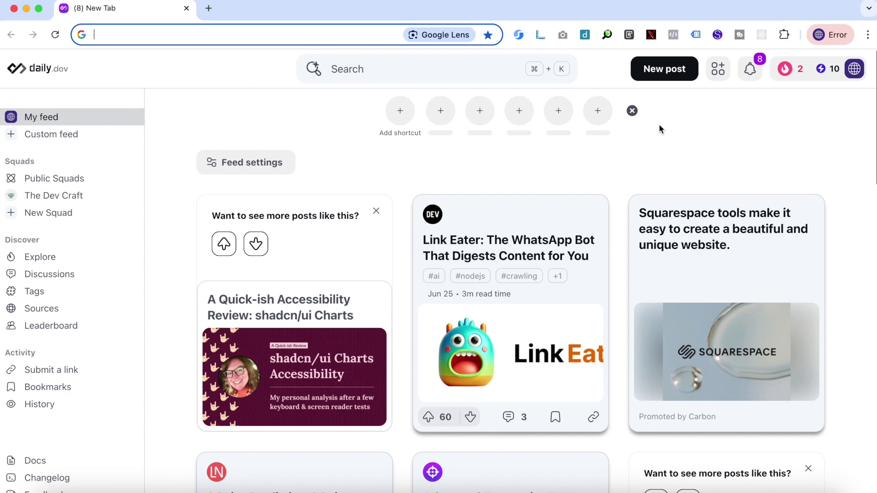
pyautogui.scroll(-1, 554, 249)
pyautogui.scroll(-5, 554, 249)
pyautogui.scroll(5, 413, 187)
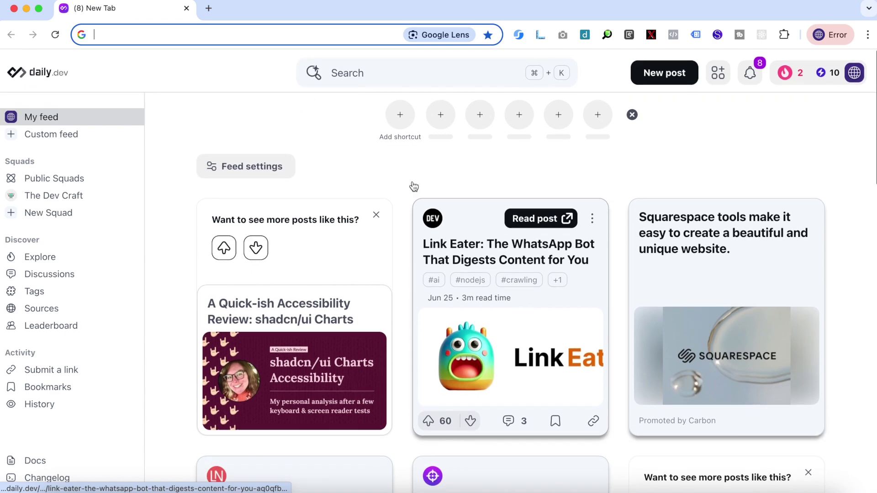
# Open and close extra feed tabs, then dismiss the 'Want to see more posts like this?' card
pyautogui.press('super+t')
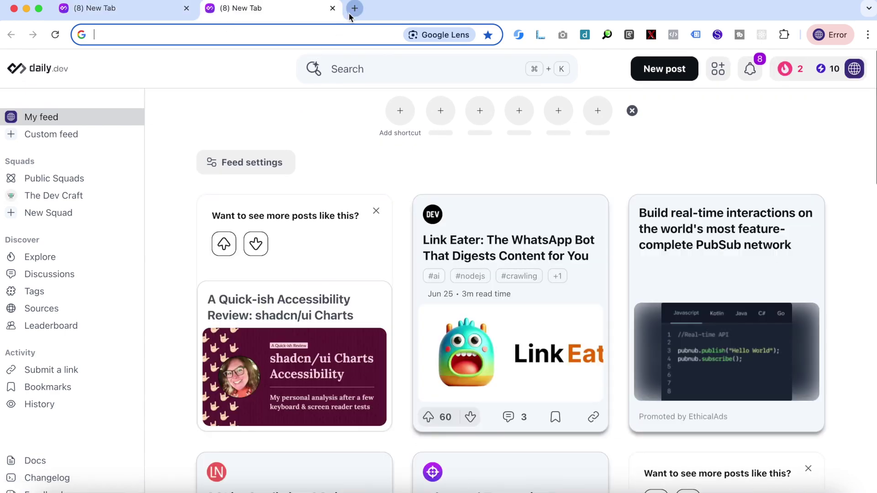
pyautogui.click(349, 12)
pyautogui.scroll(-5, 323, 266)
pyautogui.scroll(5, 323, 266)
pyautogui.click(294, 4)
pyautogui.click(332, 7)
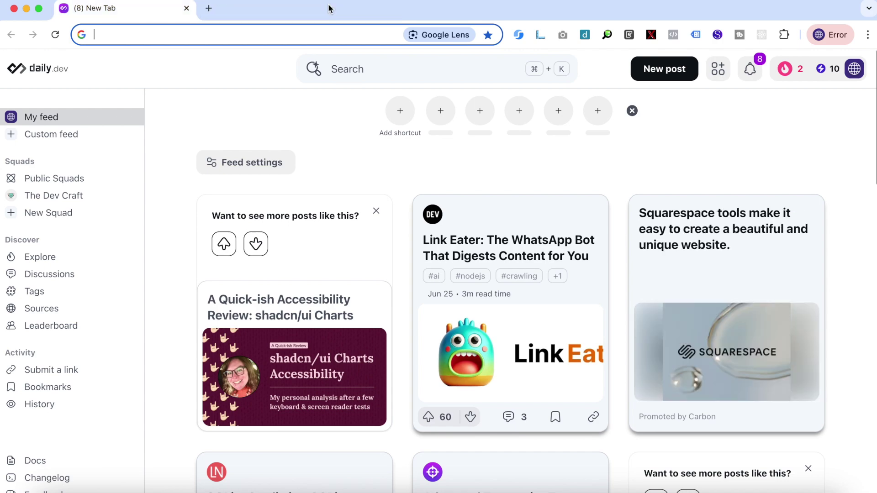
pyautogui.scroll(-1, 309, 210)
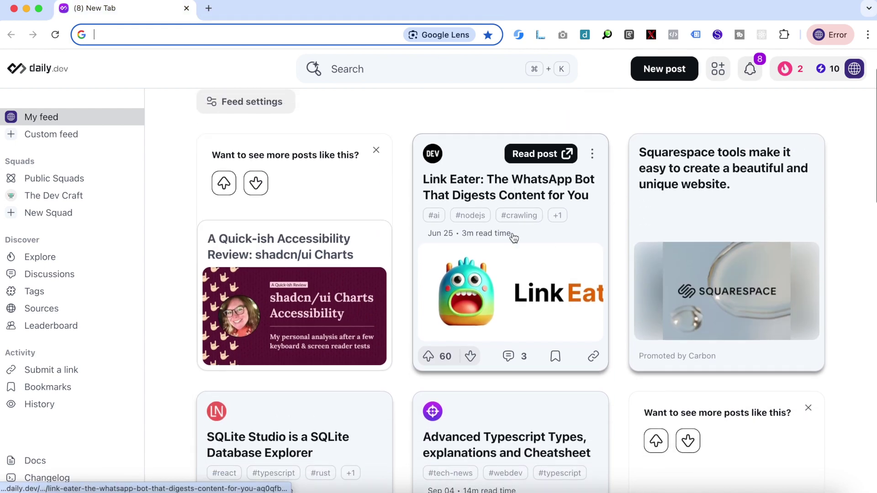
pyautogui.scroll(-1, 511, 260)
pyautogui.scroll(-4, 512, 339)
pyautogui.scroll(3, 512, 344)
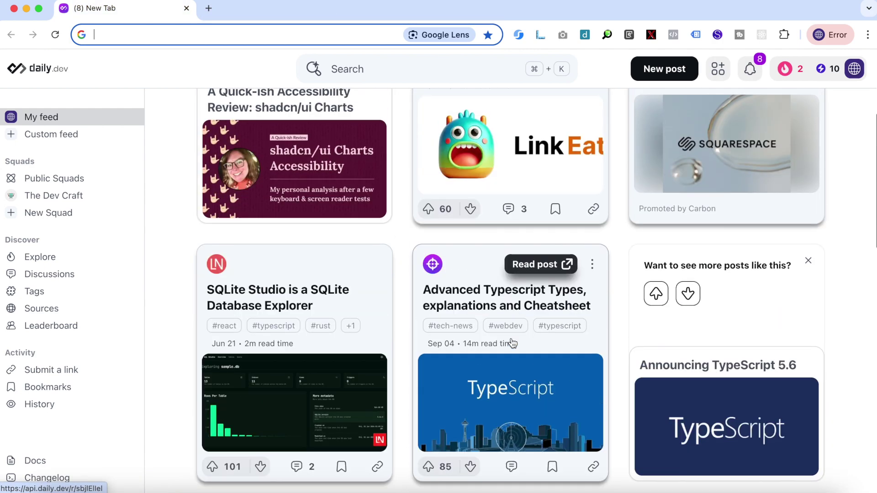
pyautogui.scroll(3, 513, 344)
pyautogui.scroll(-1, 513, 343)
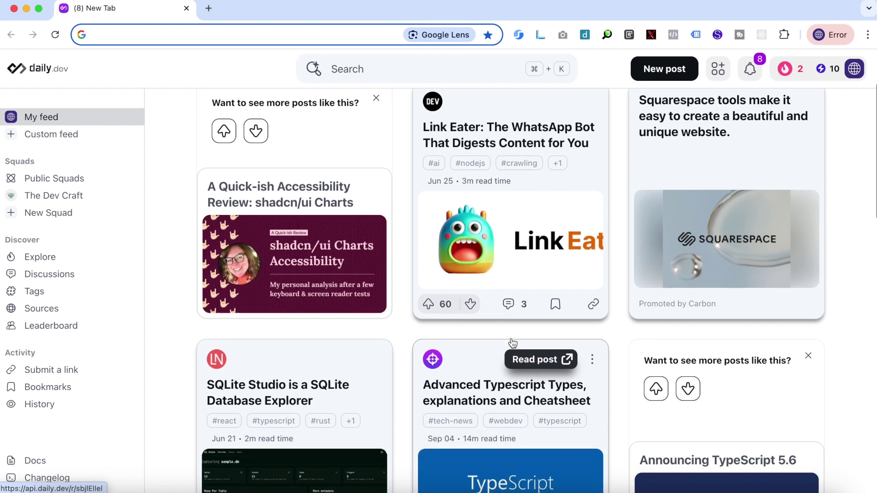
pyautogui.scroll(1, 512, 343)
pyautogui.click(377, 168)
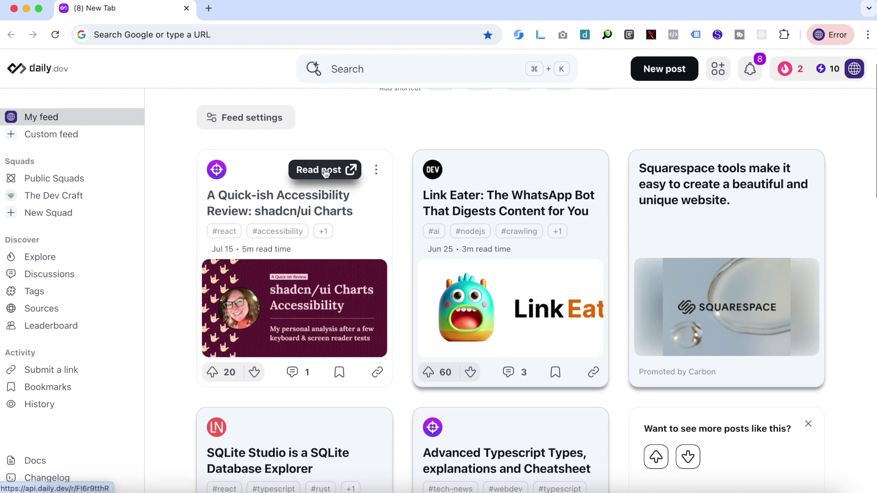
pyautogui.moveTo(541, 195)
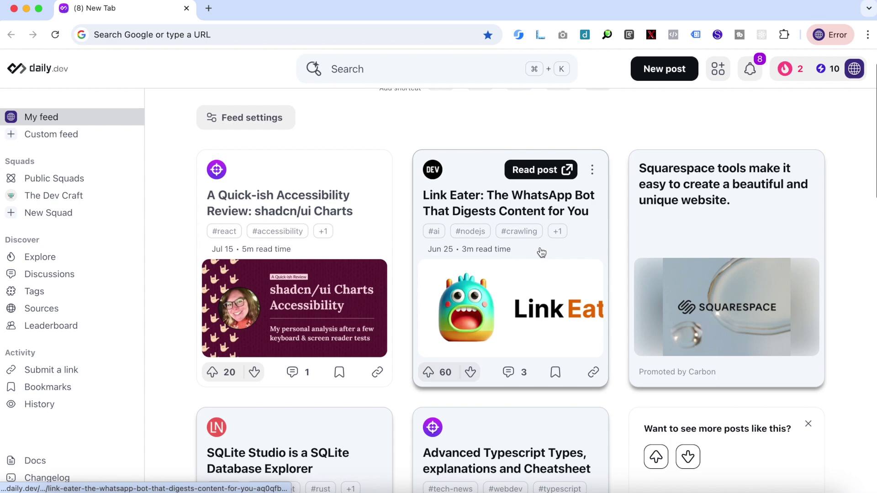
pyautogui.scroll(-5, 542, 253)
pyautogui.scroll(2, 531, 252)
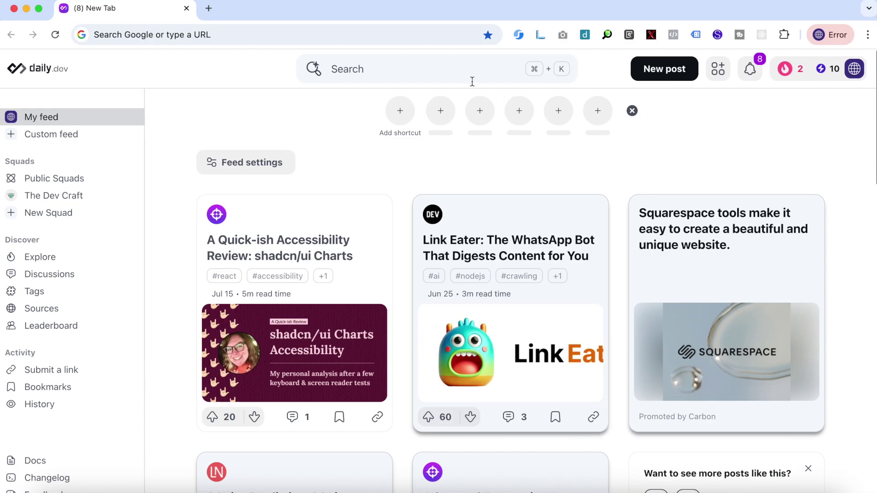
pyautogui.scroll(-2, 494, 137)
pyautogui.scroll(2, 494, 137)
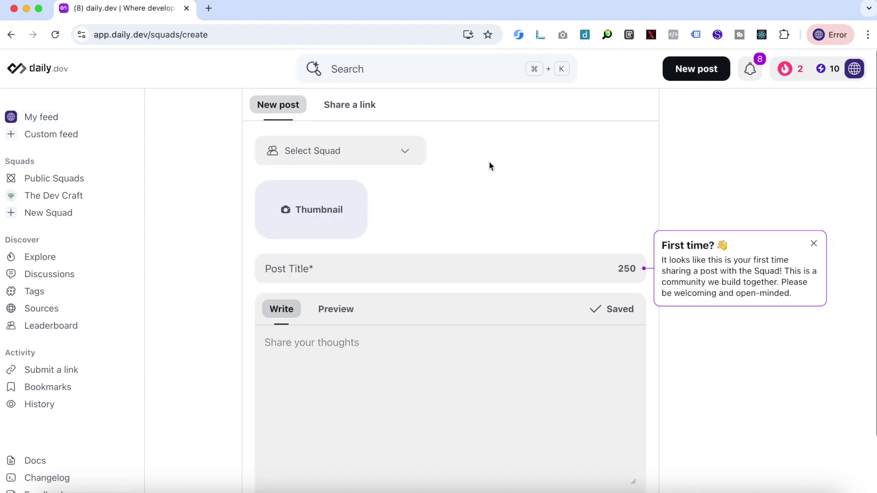
pyautogui.hscroll(-5, 489, 165)
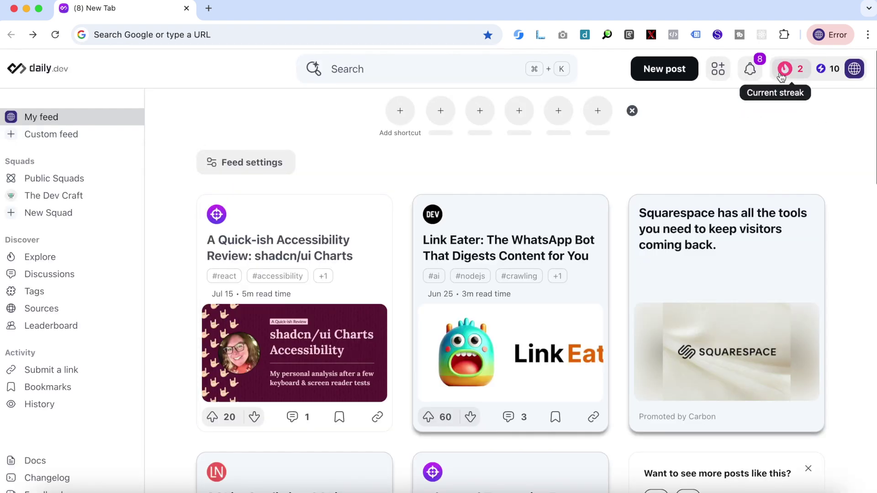
pyautogui.click(780, 81)
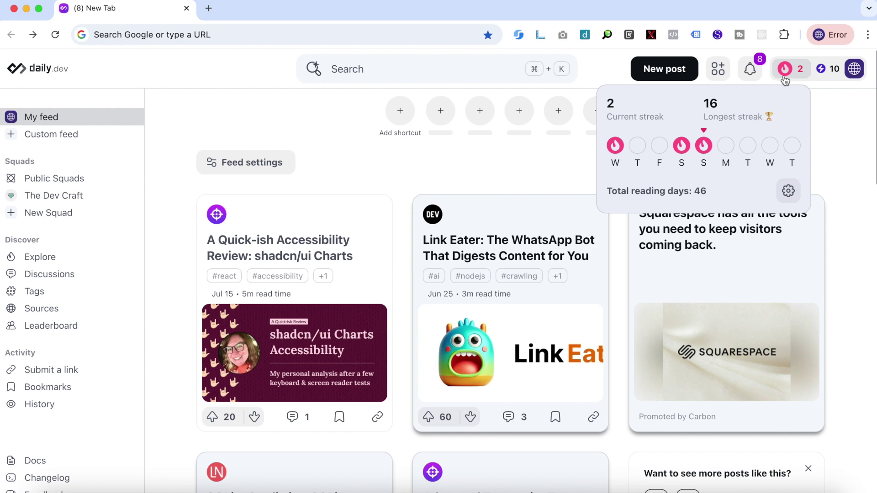
pyautogui.click(785, 78)
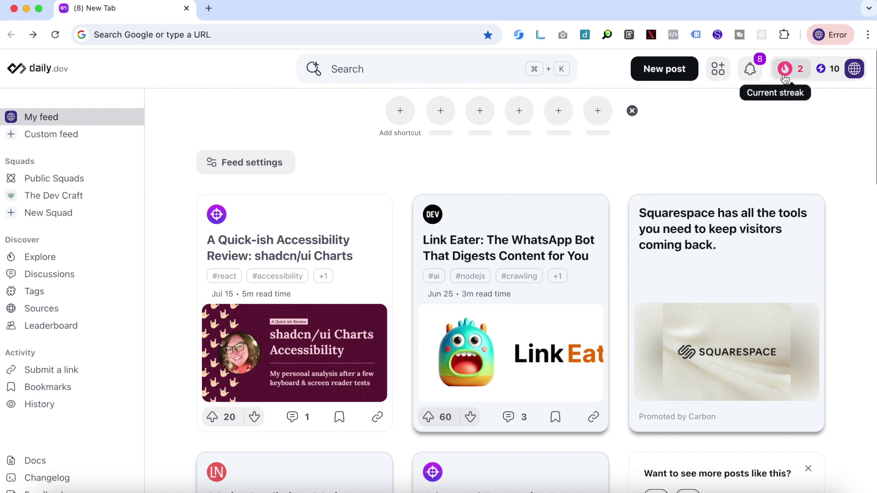
pyautogui.click(820, 74)
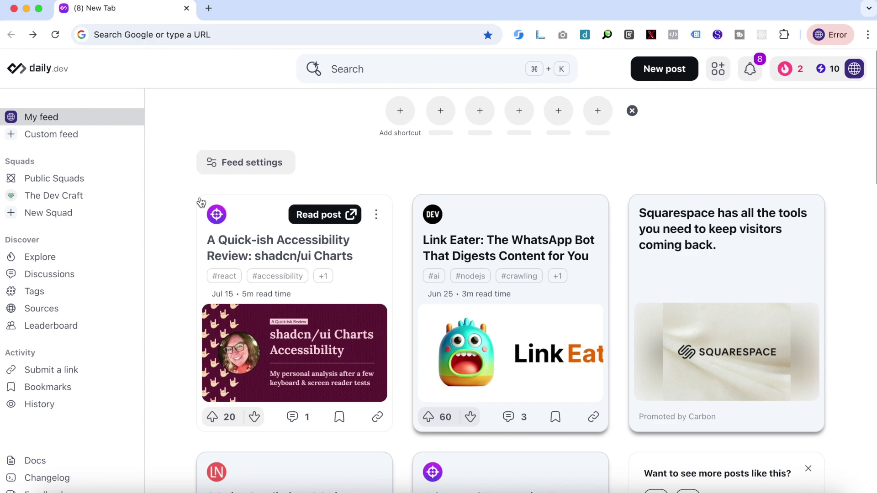
pyautogui.scroll(-4, 470, 254)
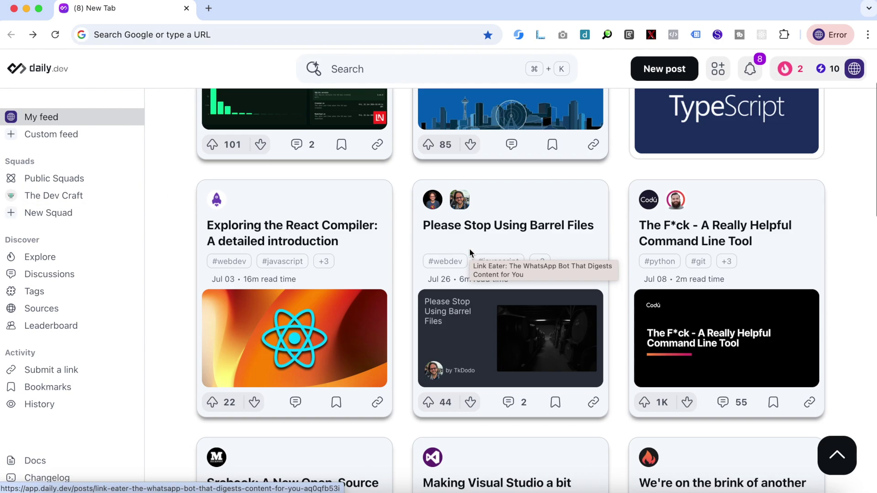
pyautogui.scroll(-4, 470, 254)
pyautogui.scroll(8, 470, 254)
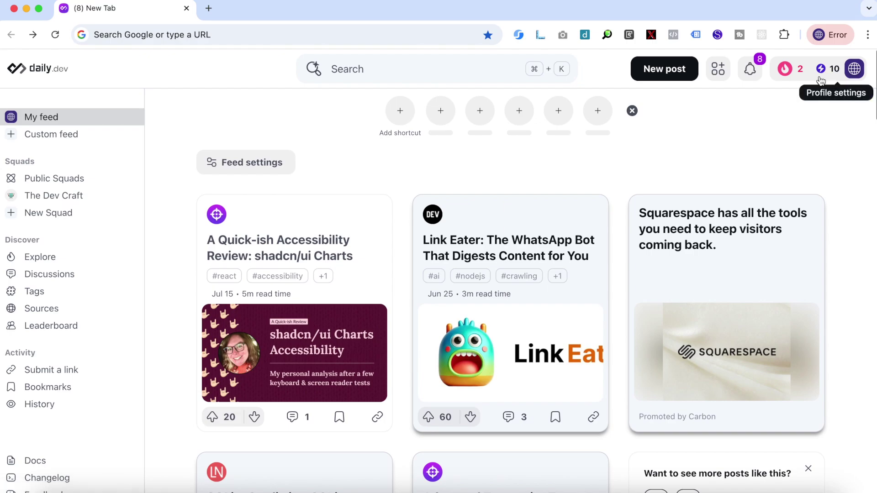
pyautogui.click(854, 75)
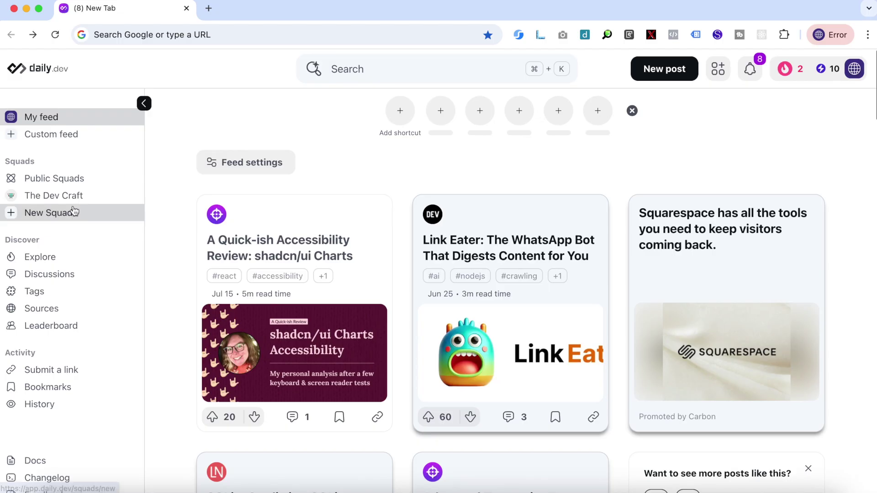
pyautogui.click(77, 181)
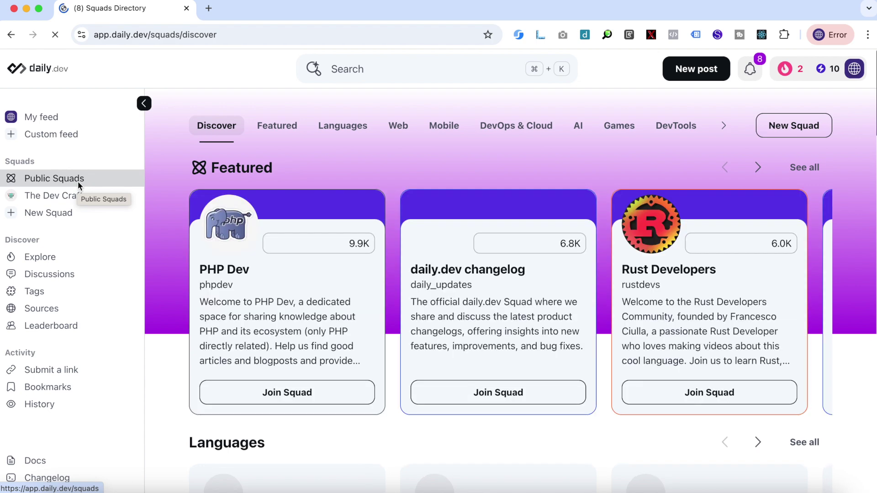
pyautogui.scroll(-1, 463, 313)
pyautogui.hscroll(1, 463, 312)
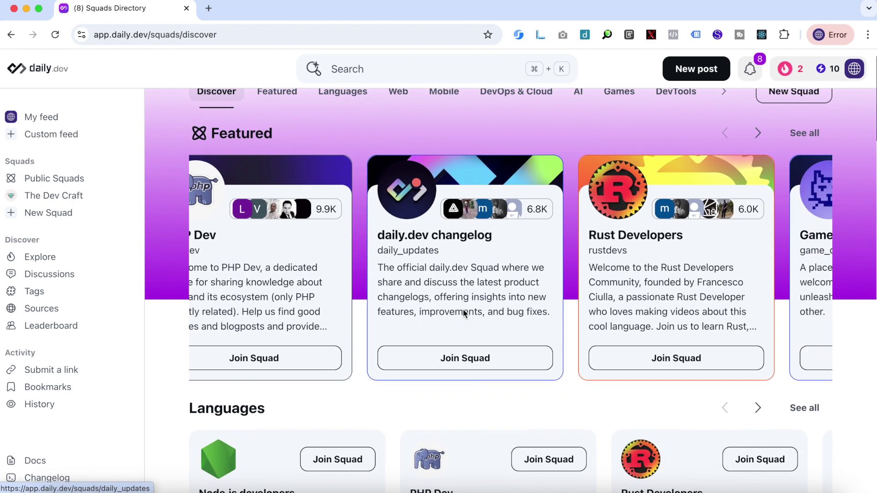
pyautogui.hscroll(4, 463, 313)
pyautogui.scroll(1, 463, 309)
pyautogui.hscroll(1, 462, 310)
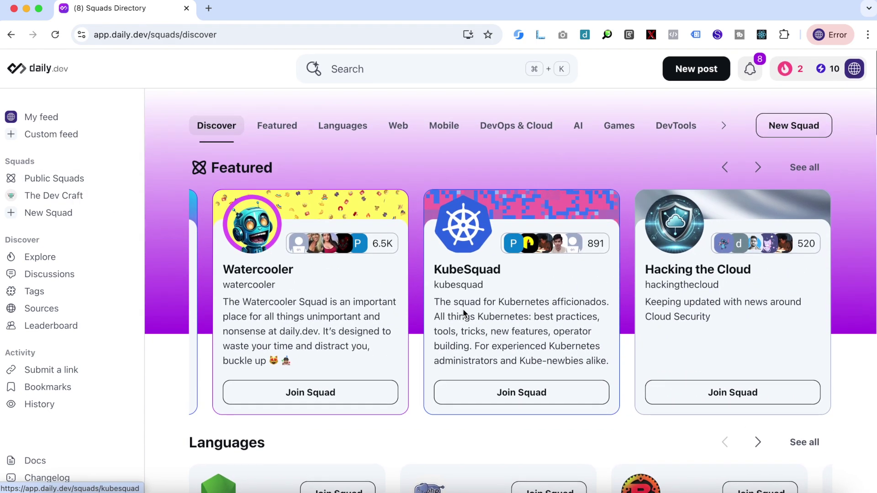
pyautogui.scroll(-8, 462, 314)
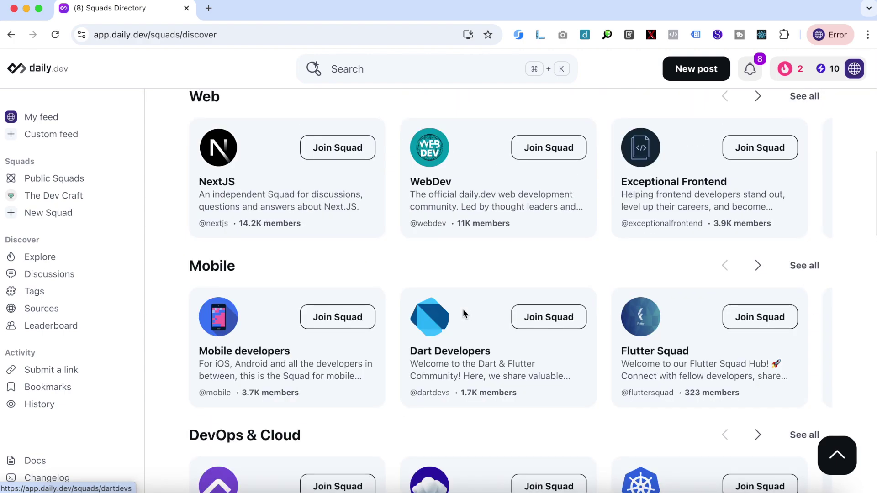
pyautogui.scroll(-10, 463, 309)
pyautogui.scroll(5, 463, 309)
pyautogui.scroll(5, 417, 302)
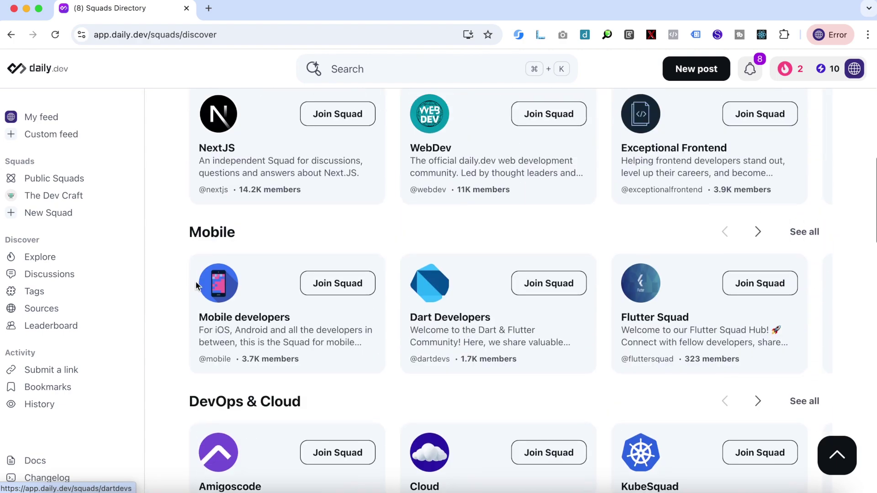
# Go to the Explore page from the left sidebar
pyautogui.click(60, 258)
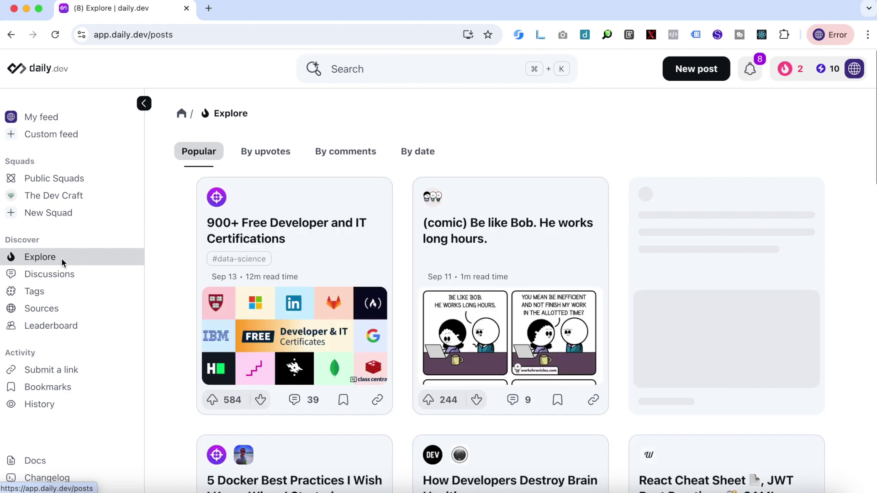
pyautogui.scroll(-5, 319, 278)
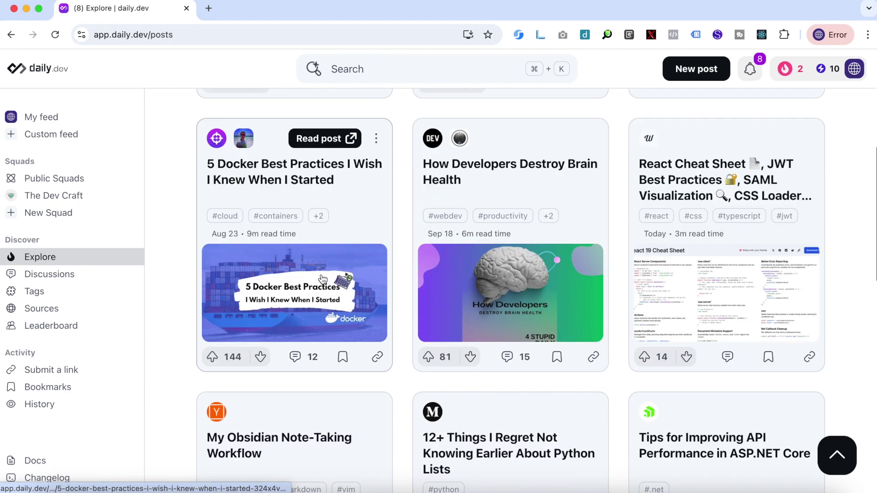
pyautogui.scroll(5, 322, 279)
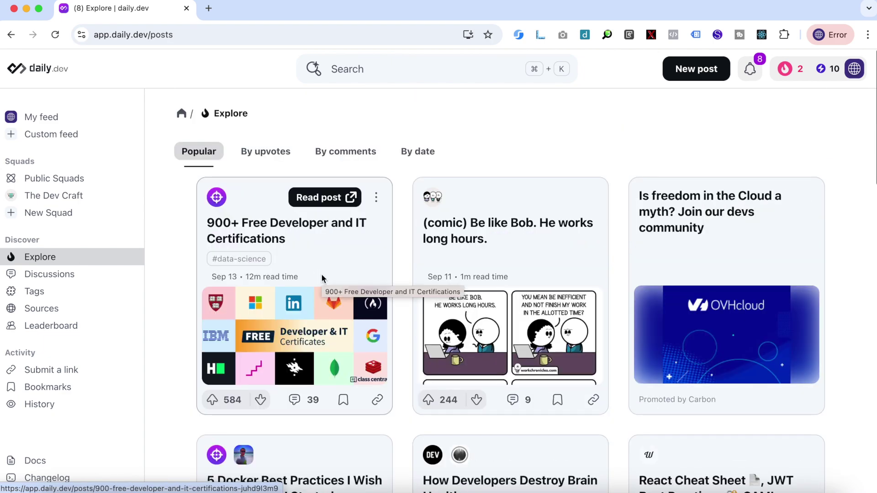
pyautogui.scroll(-4, 322, 277)
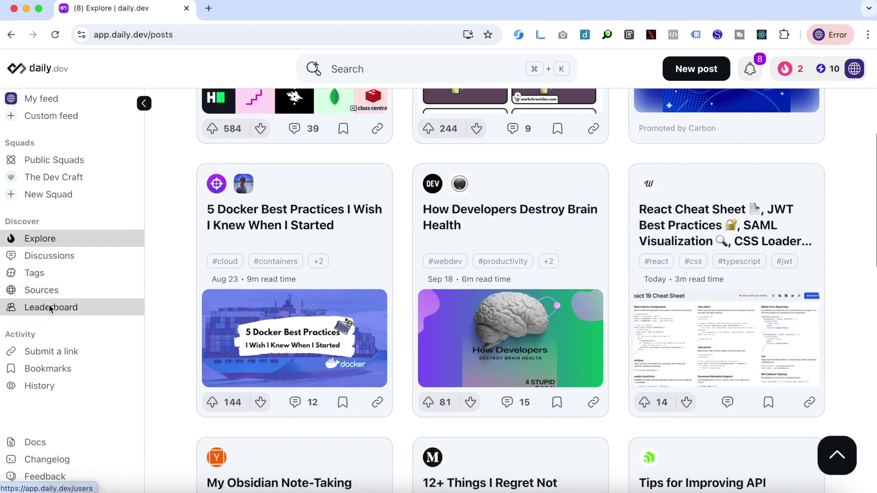
# Go to the Leaderboard page from the sidebar
pyautogui.click(84, 315)
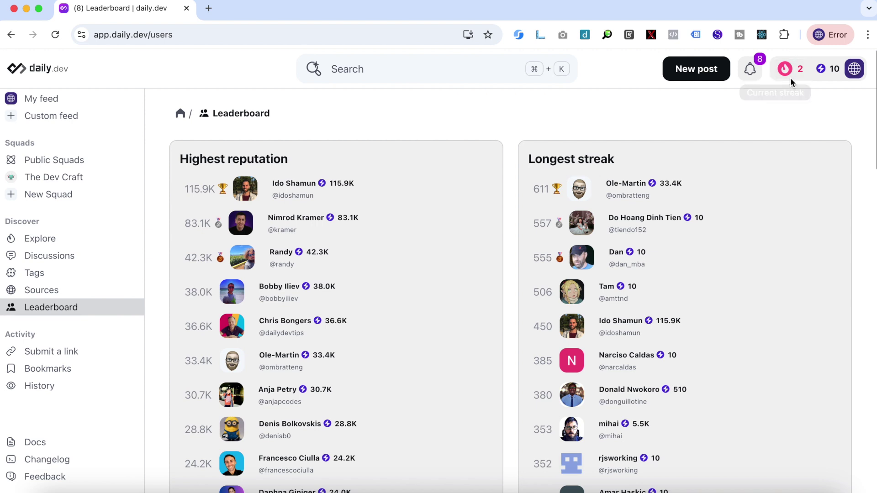
pyautogui.scroll(5, 368, 226)
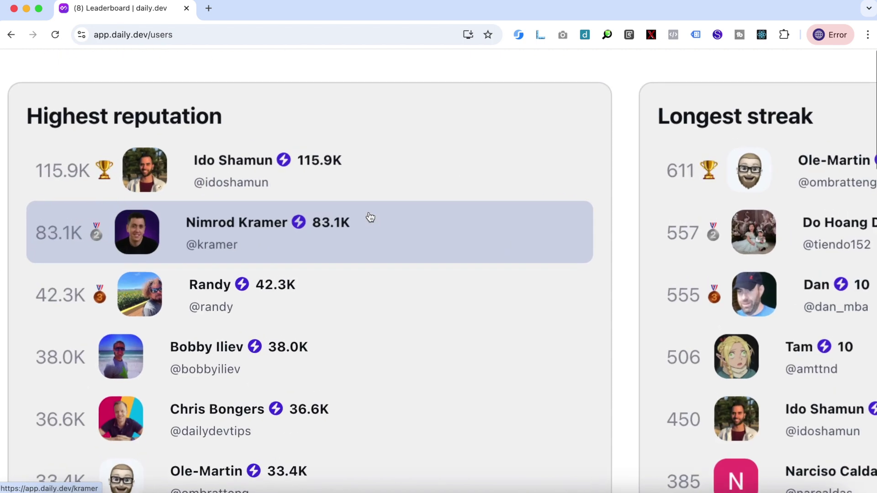
pyautogui.scroll(3, 184, 186)
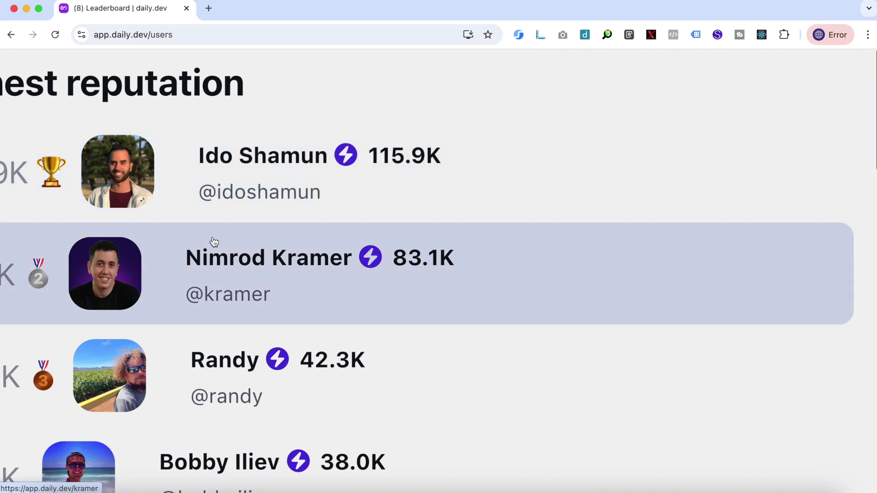
pyautogui.scroll(-5, 210, 346)
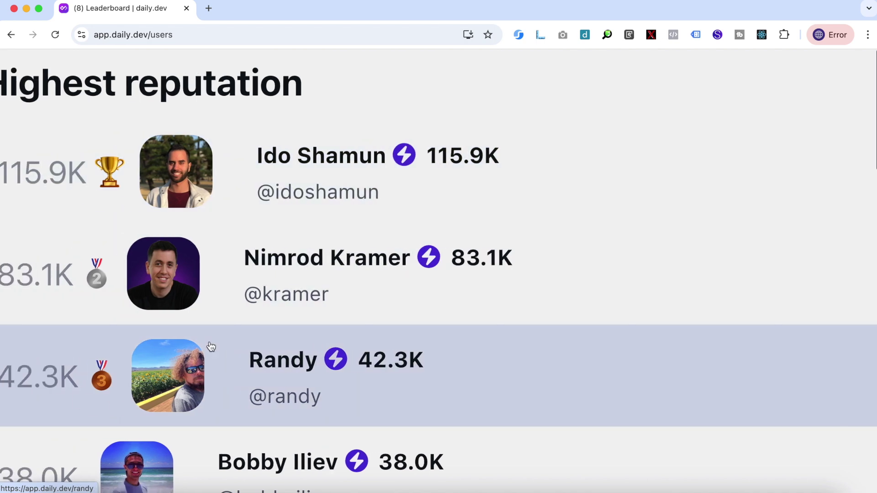
pyautogui.scroll(-2, 210, 346)
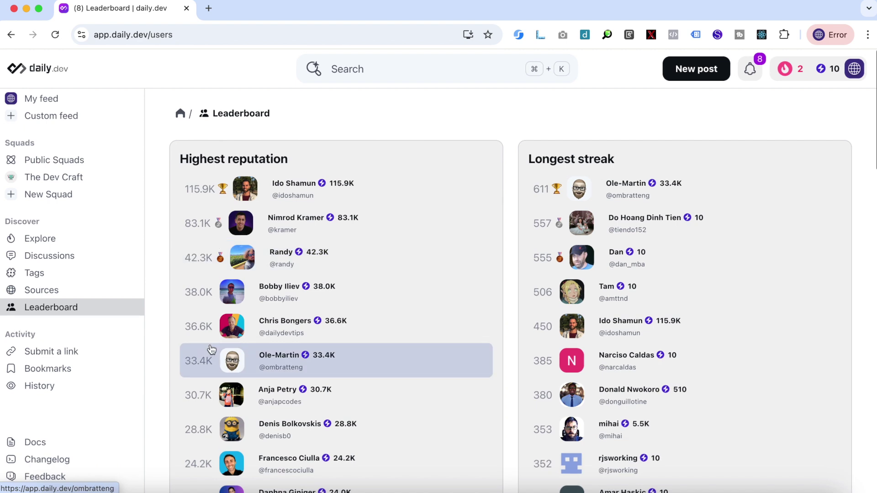
pyautogui.scroll(1, 66, 131)
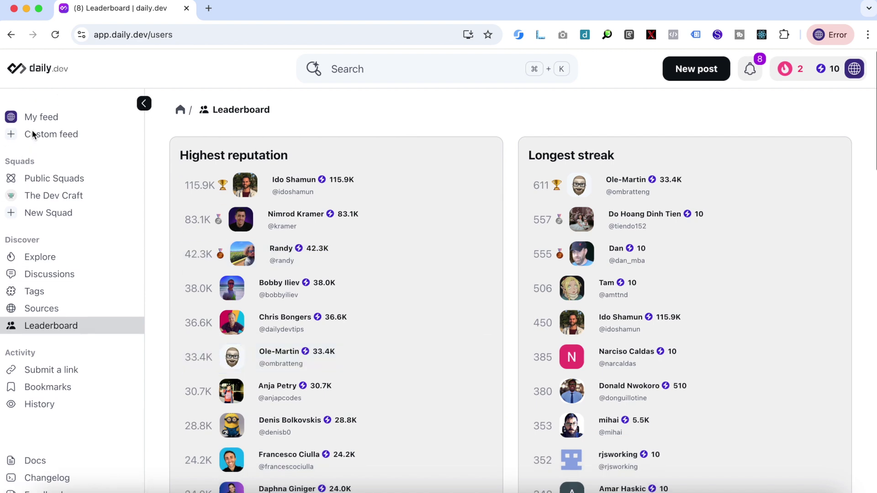
# Go back to My feed from the sidebar
pyautogui.click(71, 114)
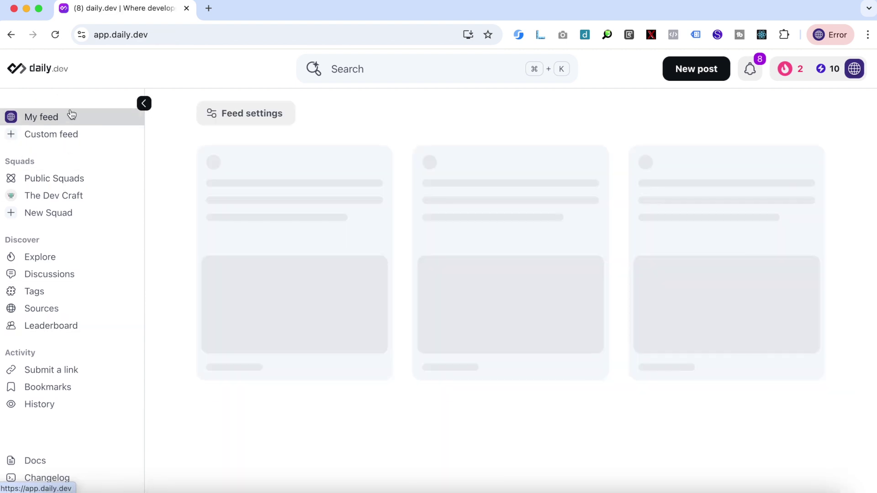
pyautogui.click(69, 137)
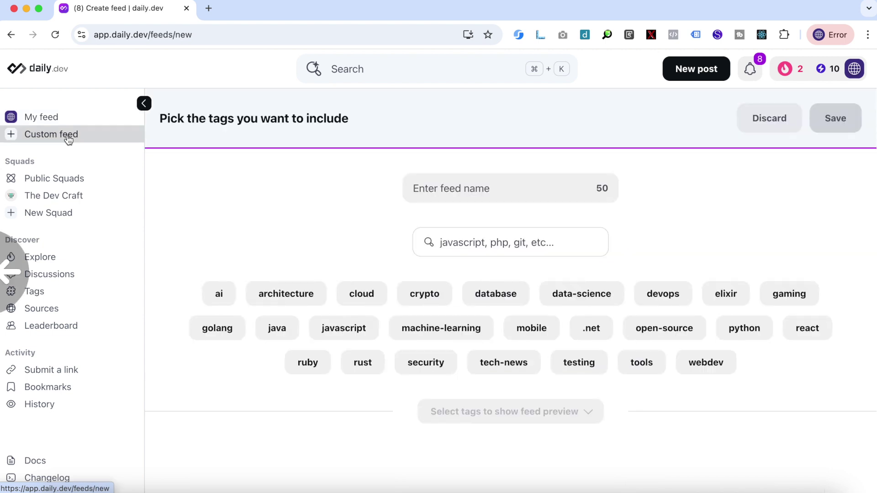
pyautogui.click(219, 295)
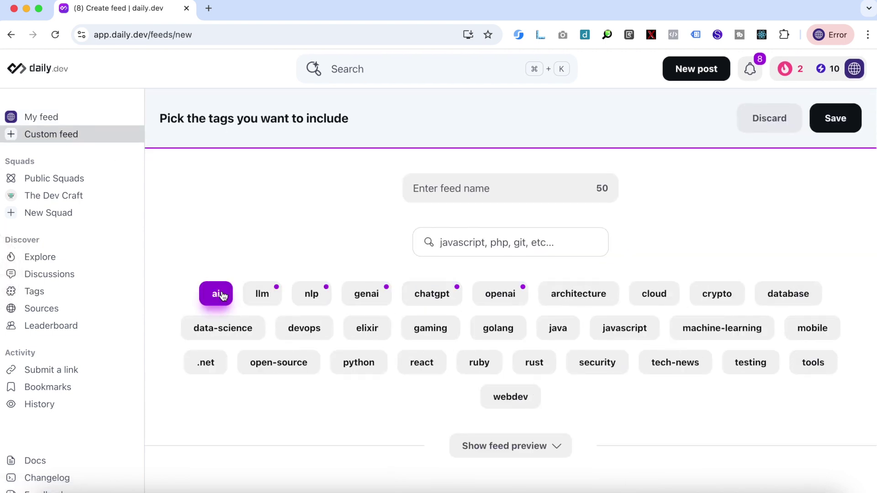
pyautogui.click(208, 304)
pyautogui.press('super+bracketleft')
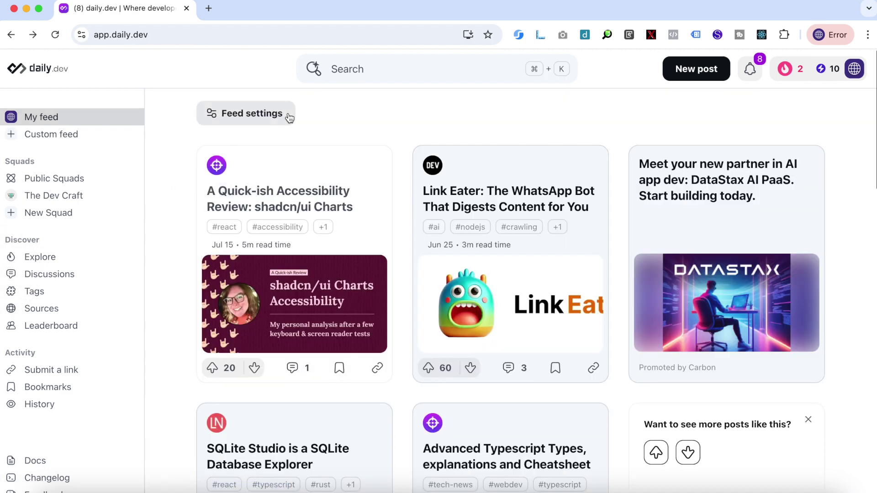
pyautogui.click(290, 117)
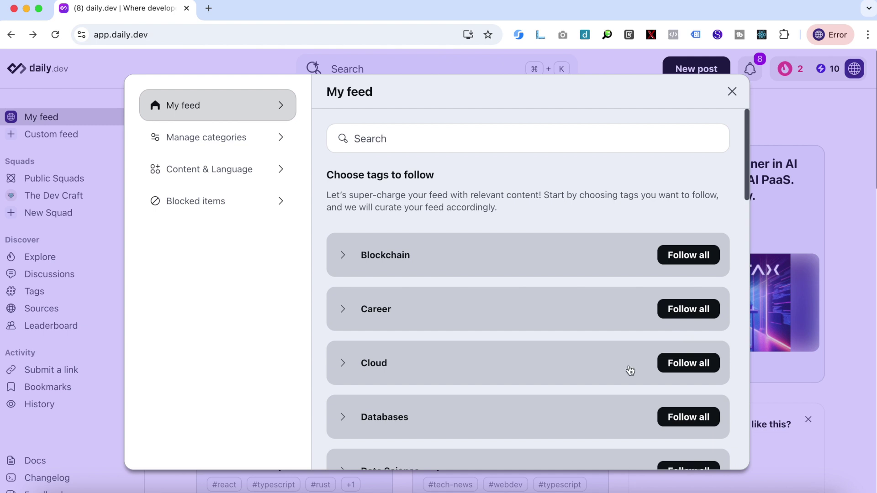
pyautogui.scroll(-10, 628, 367)
pyautogui.scroll(10, 628, 368)
pyautogui.scroll(-10, 631, 377)
pyautogui.scroll(-4, 631, 377)
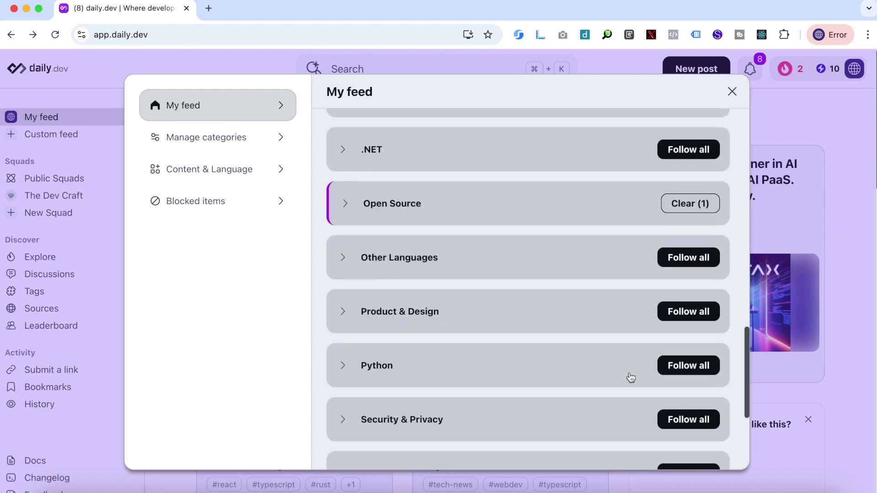
pyautogui.scroll(1, 630, 378)
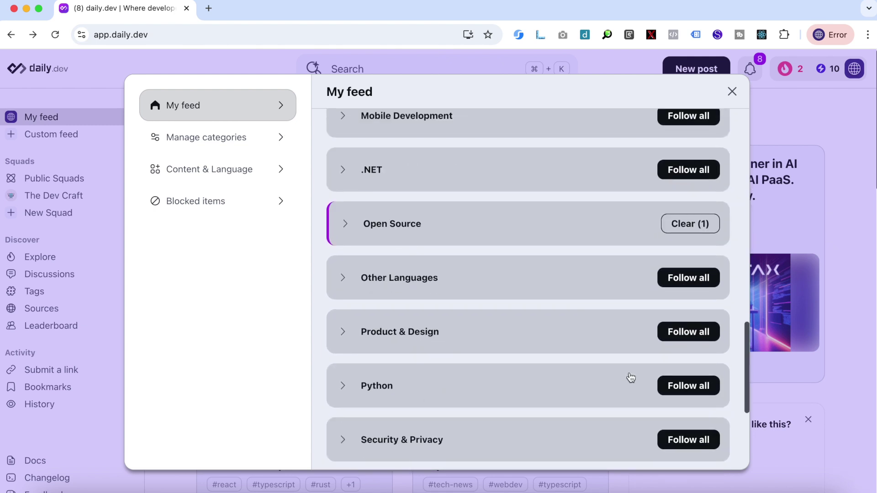
pyautogui.scroll(5, 636, 302)
pyautogui.scroll(7, 638, 285)
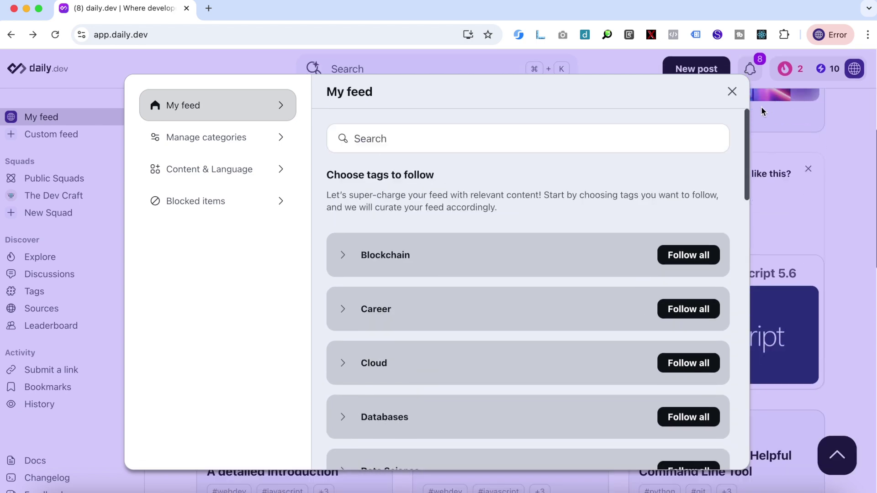
# Close the feed settings panel without following any tags
pyautogui.click(731, 92)
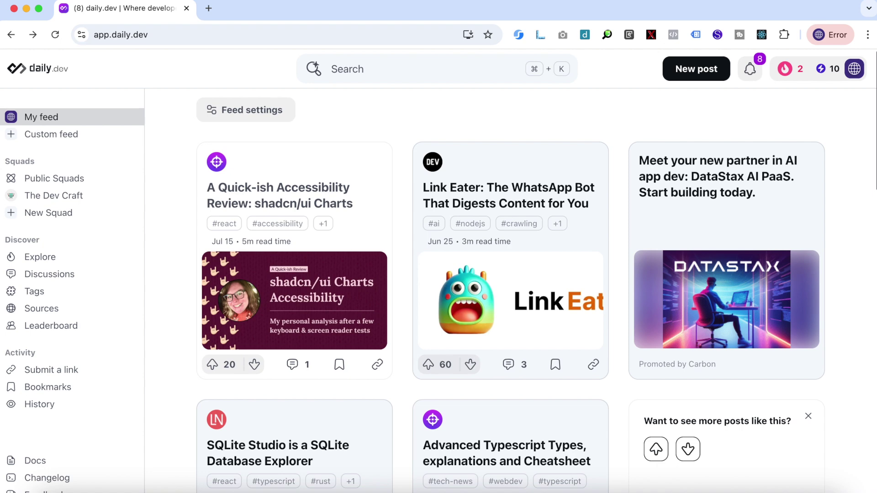
# Try the camera extension icon in Chrome's toolbar
pyautogui.click(564, 25)
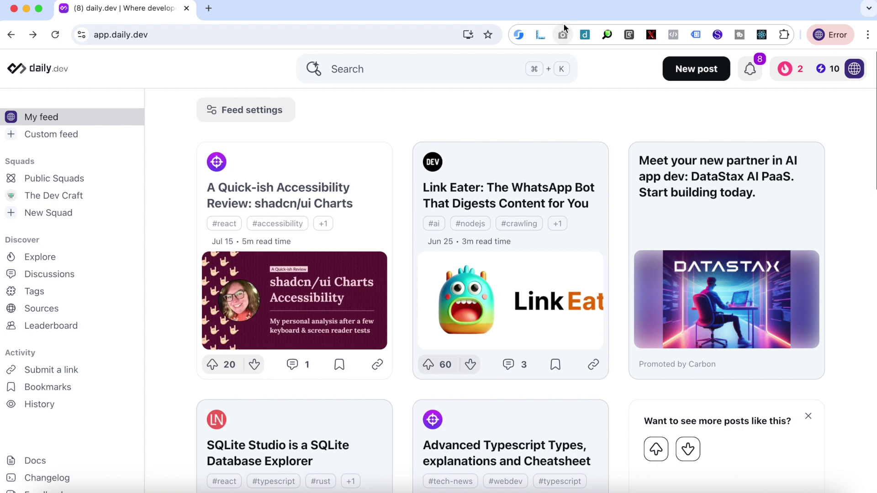